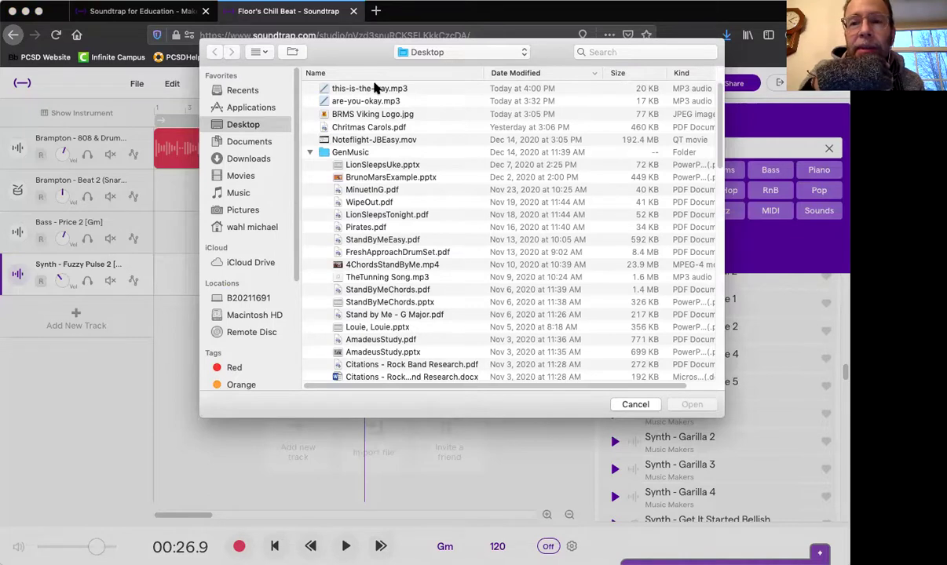
Step: Import this-is-the-way.mp3 from the Desktop into the project as a new audio track
click(376, 89)
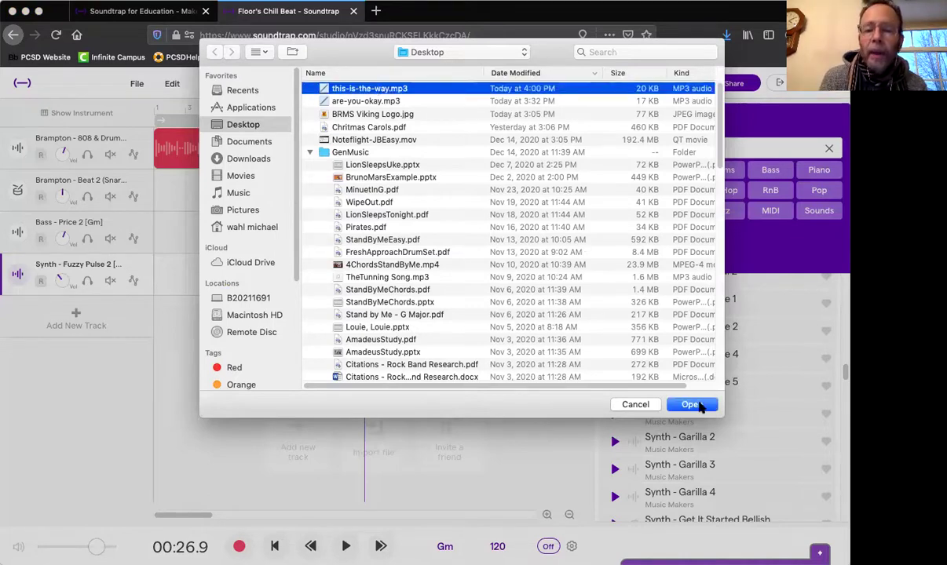
click(691, 404)
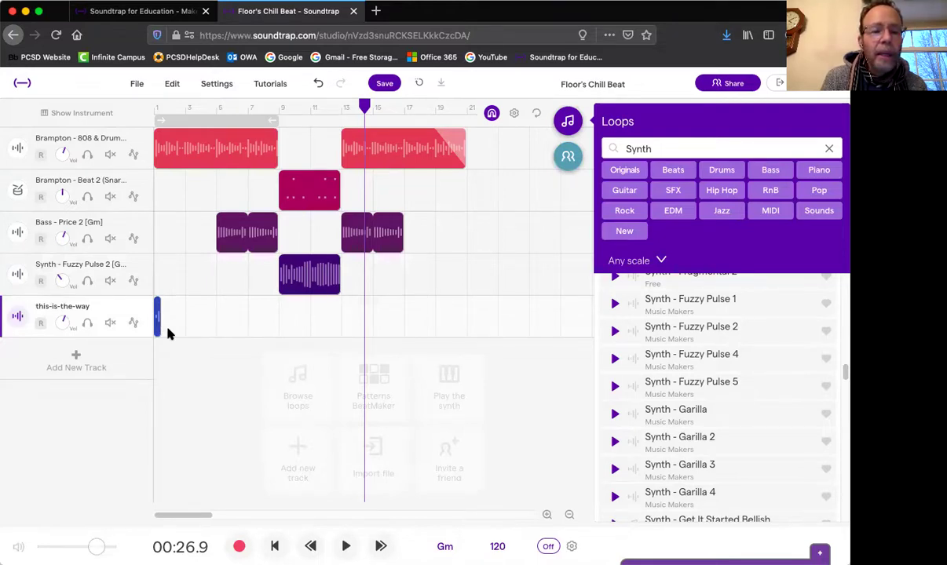
click(546, 516)
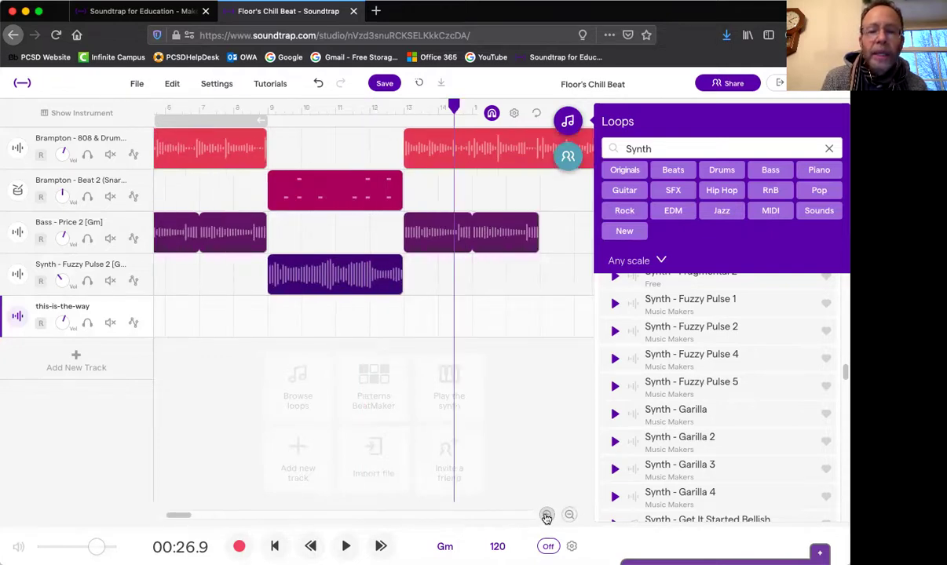
click(547, 516)
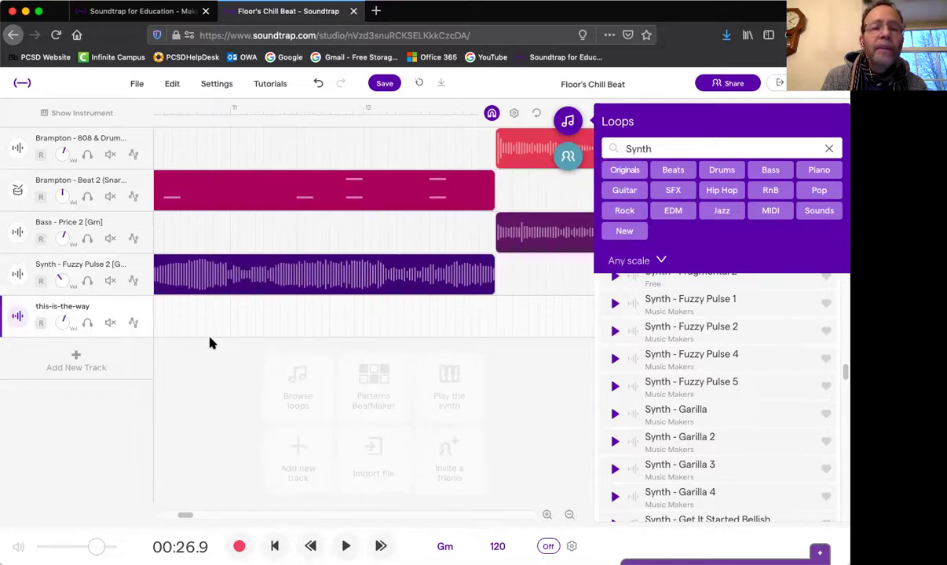
scroll(210, 343, left, 10)
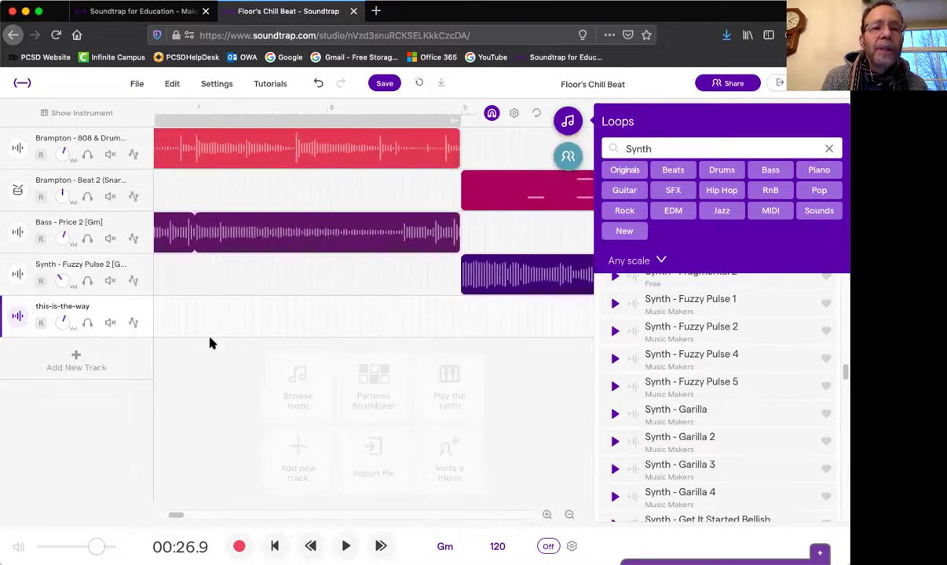
scroll(210, 343, left, 10)
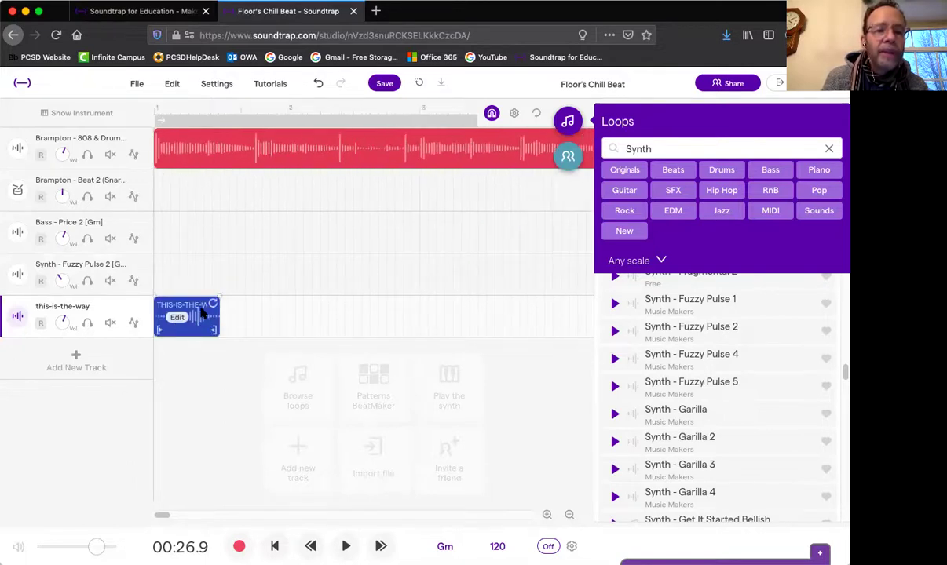
Step: Play the project twice from the very beginning to hear how the imported voice clip fits the drums
click(155, 107)
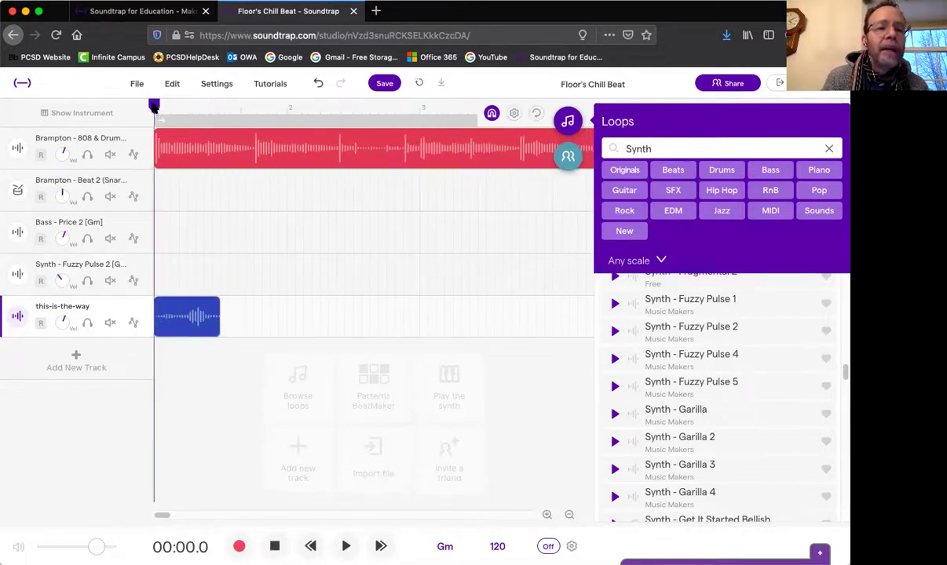
key(space)
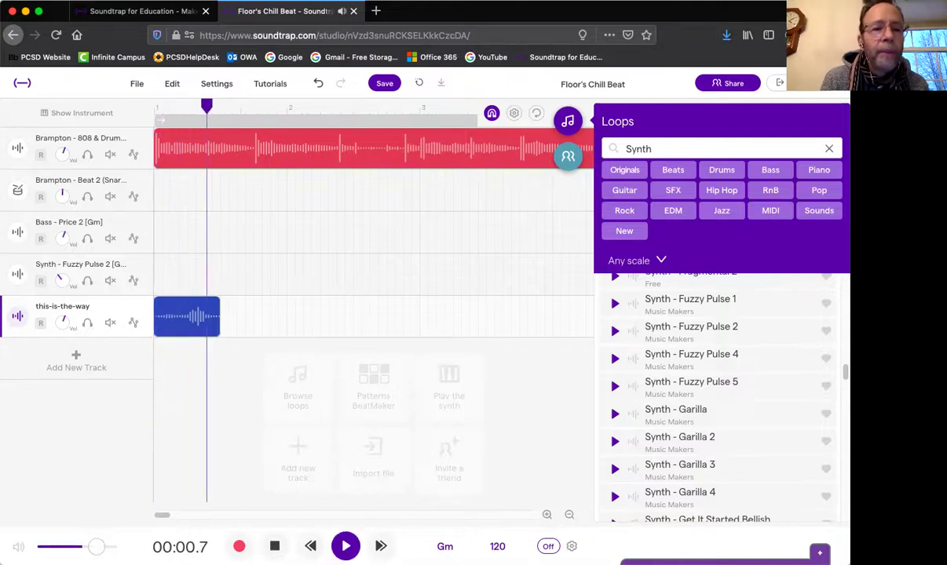
key(space)
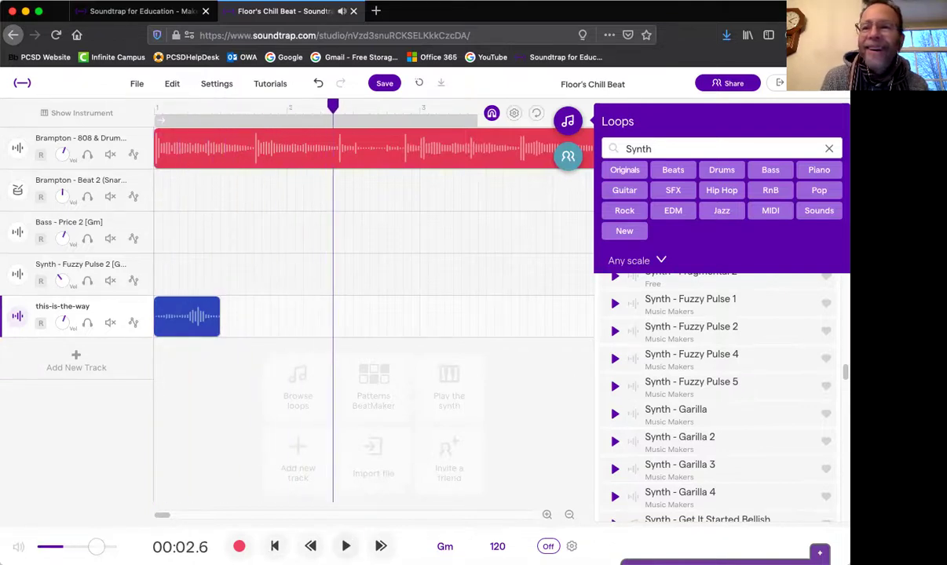
drag(333, 106, 145, 118)
key(space)
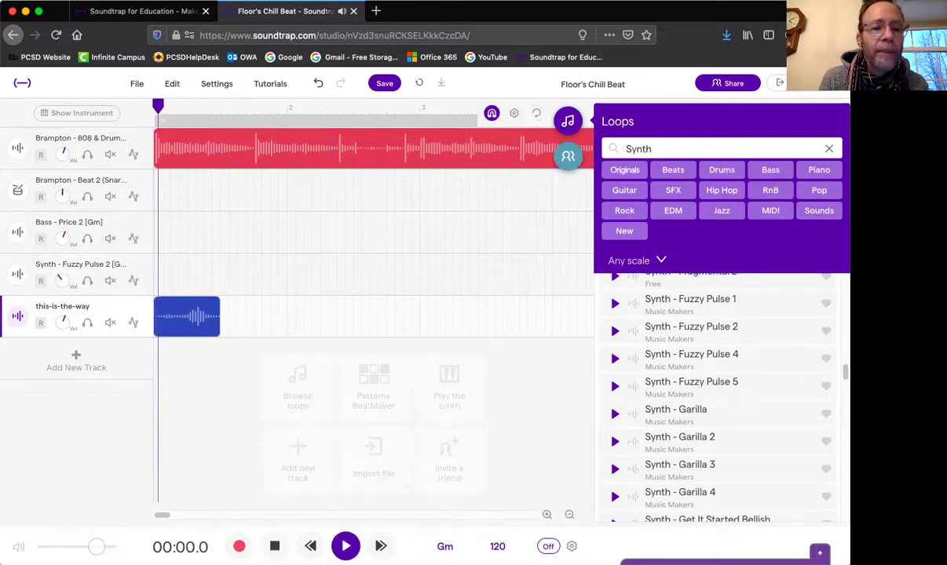
key(space)
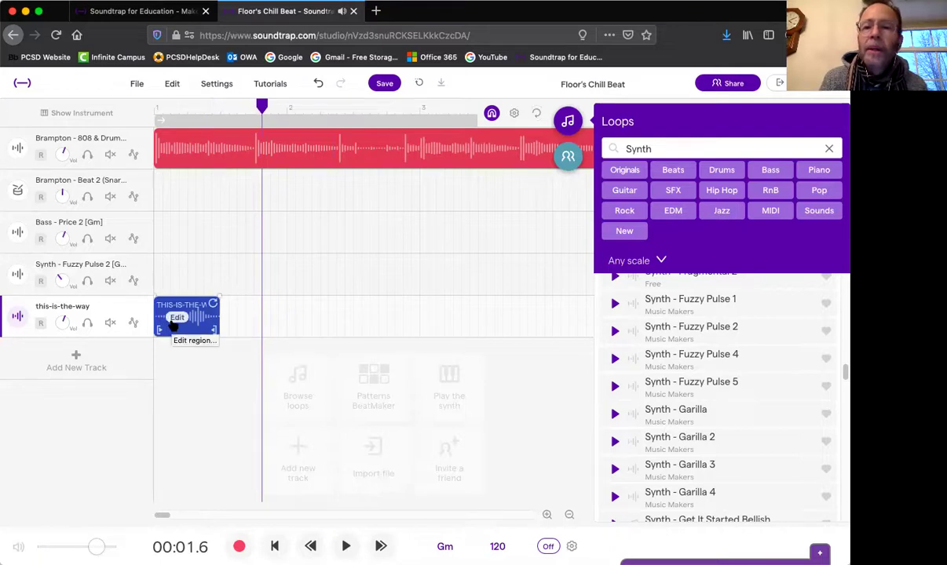
Step: Hide the Loops library and set the timeline's grid size to 1/1
click(565, 119)
mouse_move(193, 324)
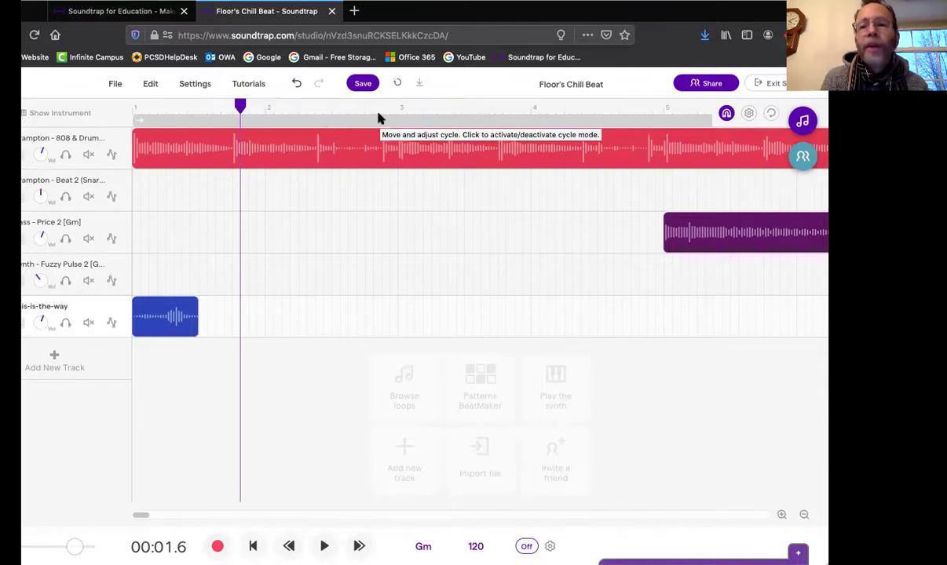
click(748, 114)
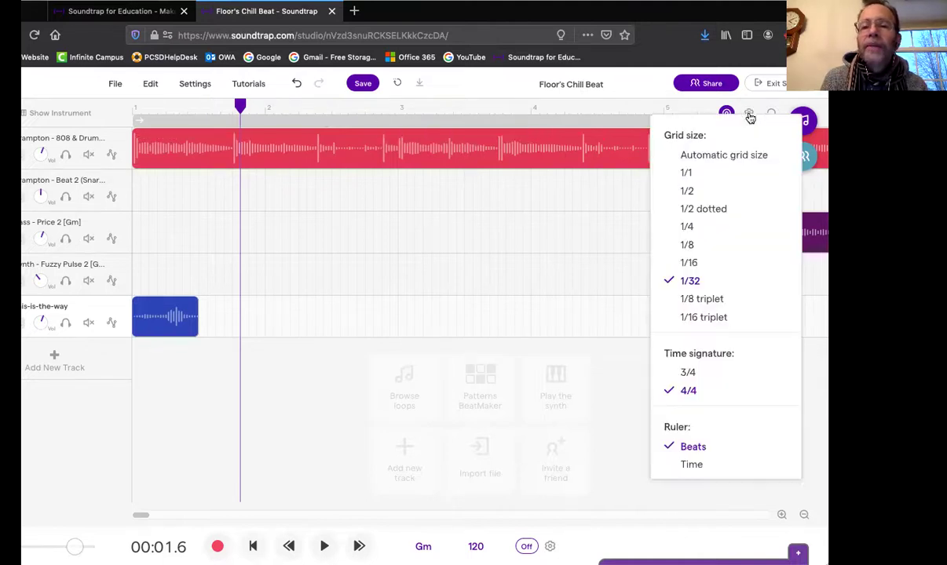
click(713, 174)
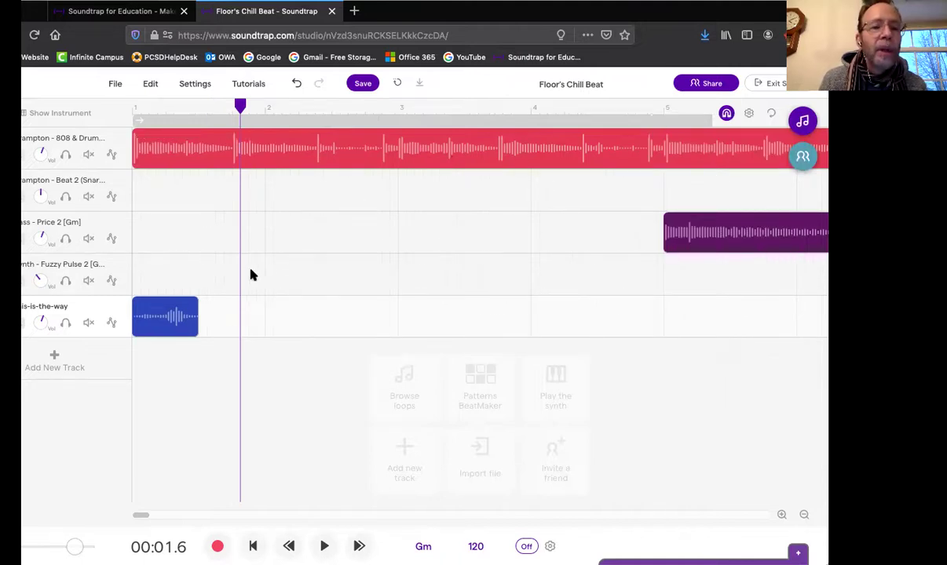
Step: Move the this-is-the-way clip to bar 2 and back to bar 1 to test the grid snapping
click(173, 308)
drag(187, 312, 275, 306)
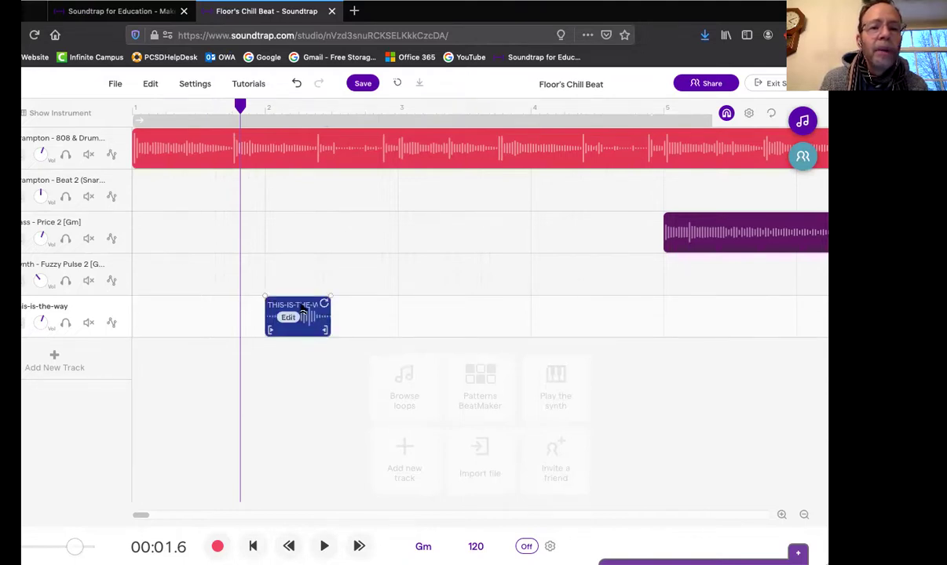
drag(284, 288, 167, 293)
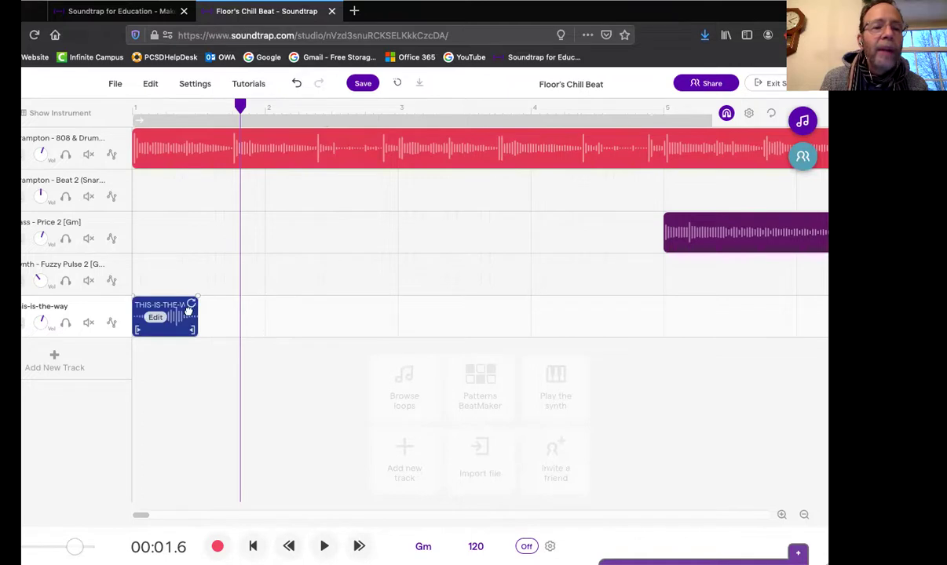
Step: Set the grid size to 1/32, trim a little off the start of the this-is-the-way clip and align it to bar 1
click(751, 115)
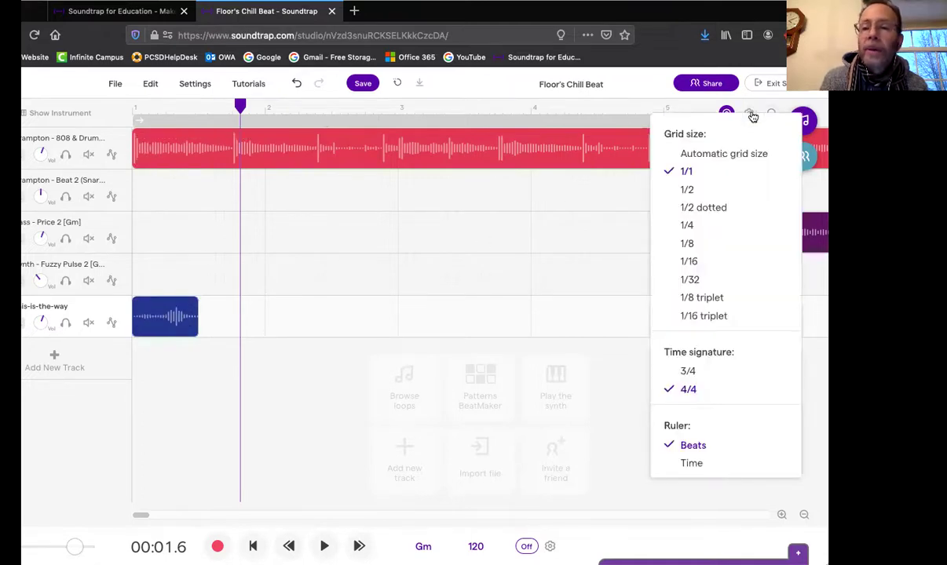
click(716, 279)
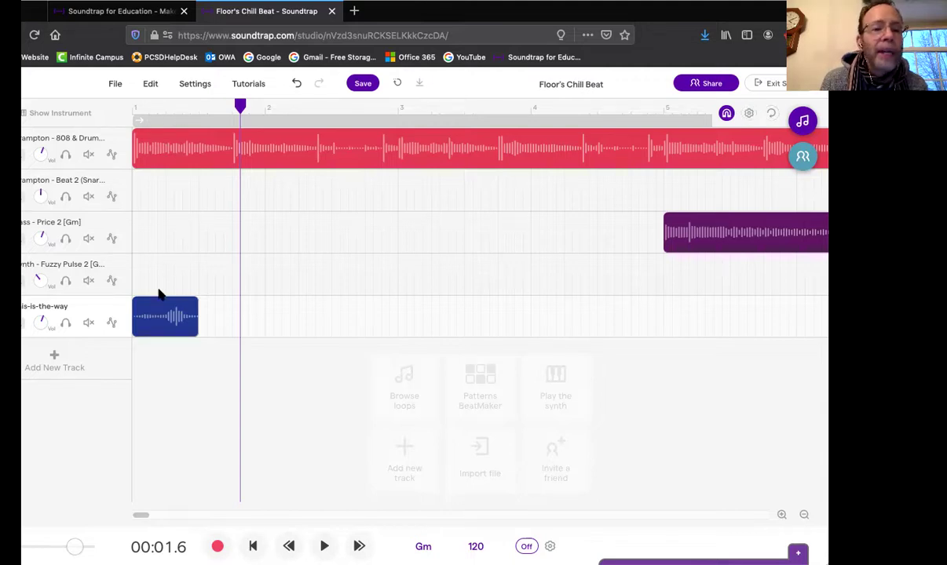
mouse_move(155, 306)
drag(158, 306, 133, 306)
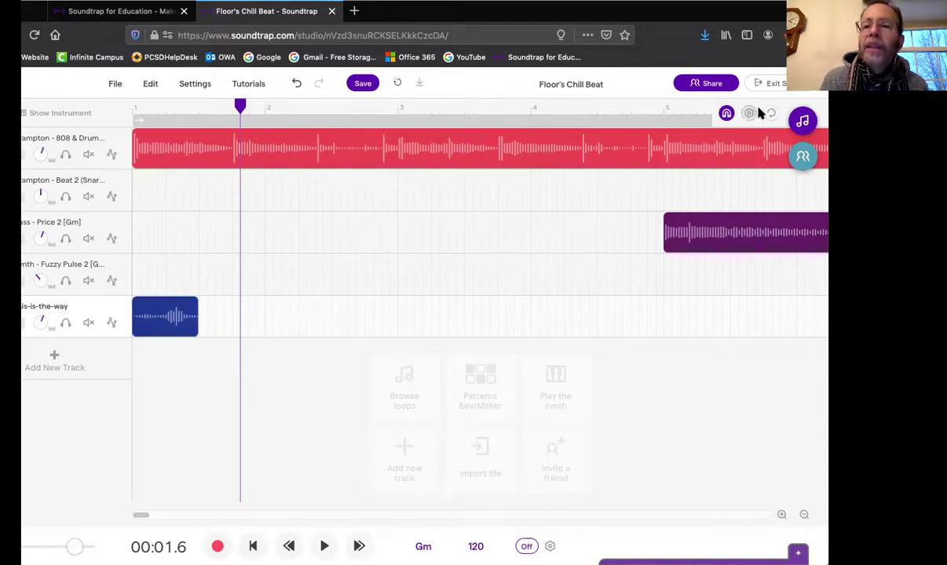
mouse_move(157, 311)
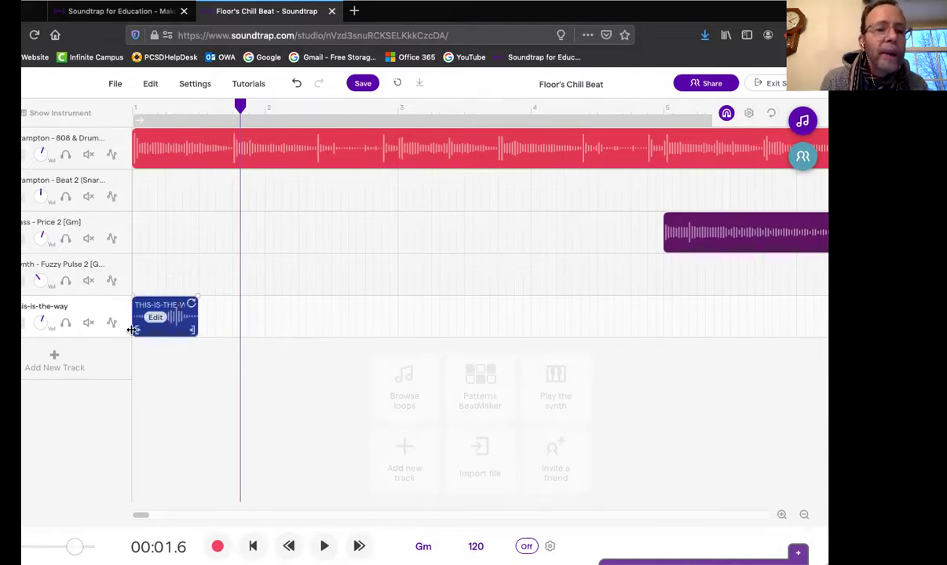
drag(137, 331, 157, 307)
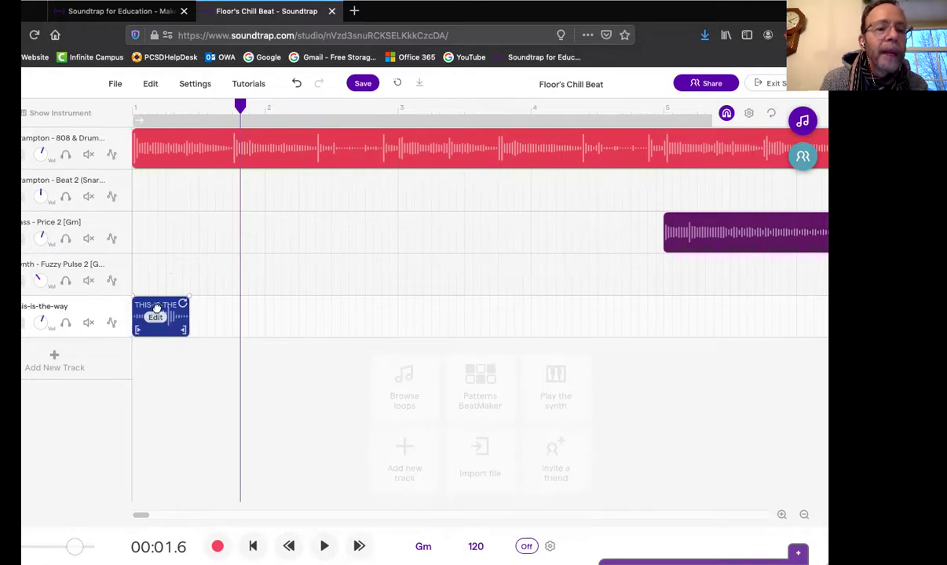
Step: Play the opening from bar 1 to check the timing of the trimmed voice clip
click(232, 108)
click(128, 108)
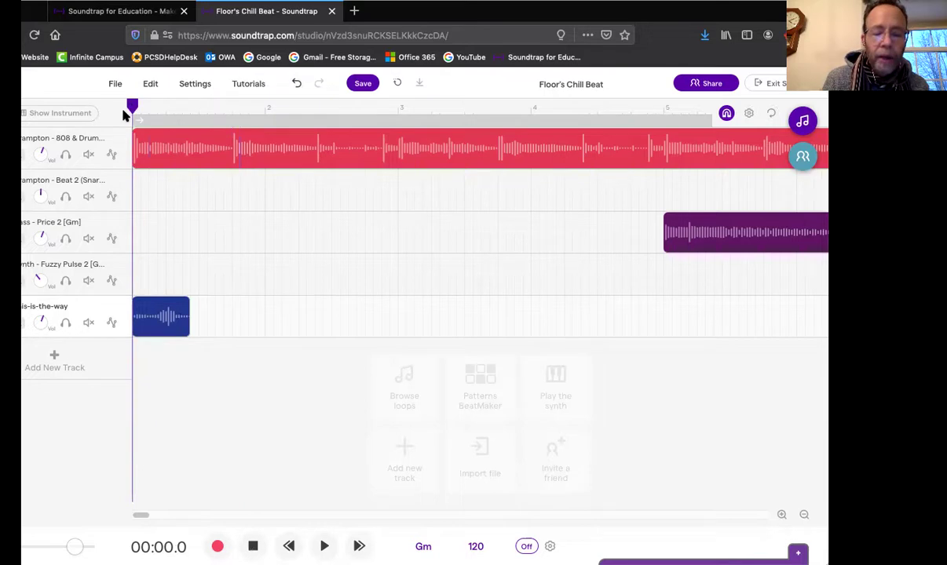
key(space)
key(space)
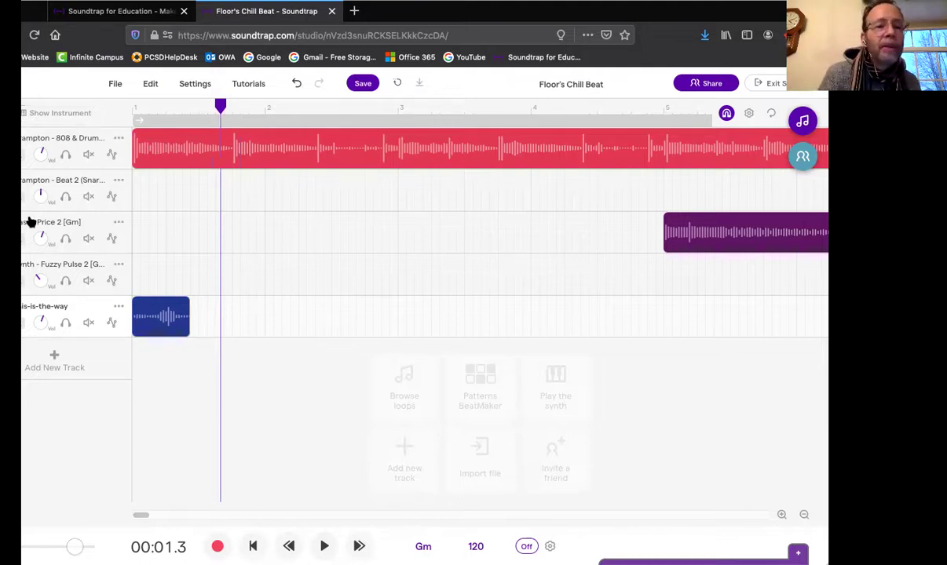
Step: Copy the trimmed this-is-the-way clip and paste it on the same track at bar 2
mouse_move(144, 323)
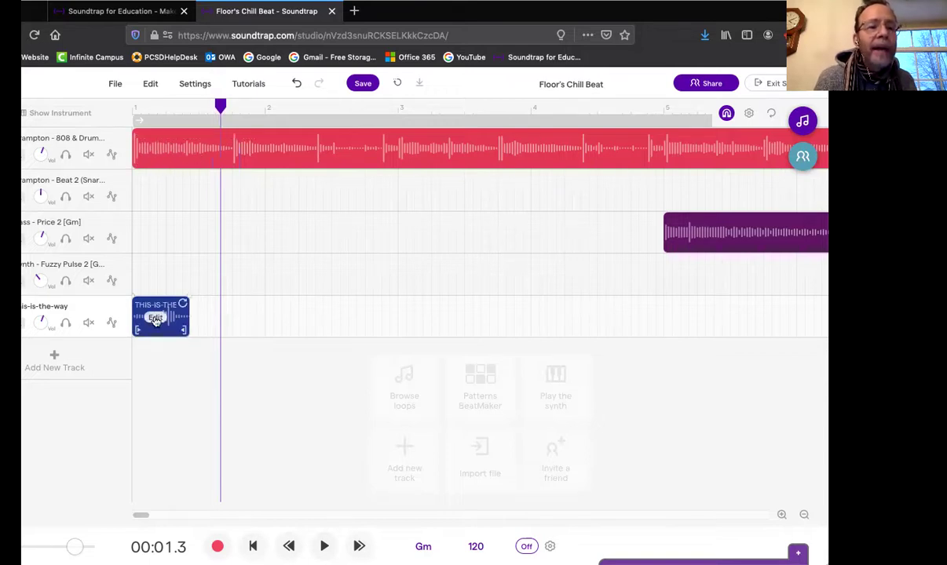
click(150, 84)
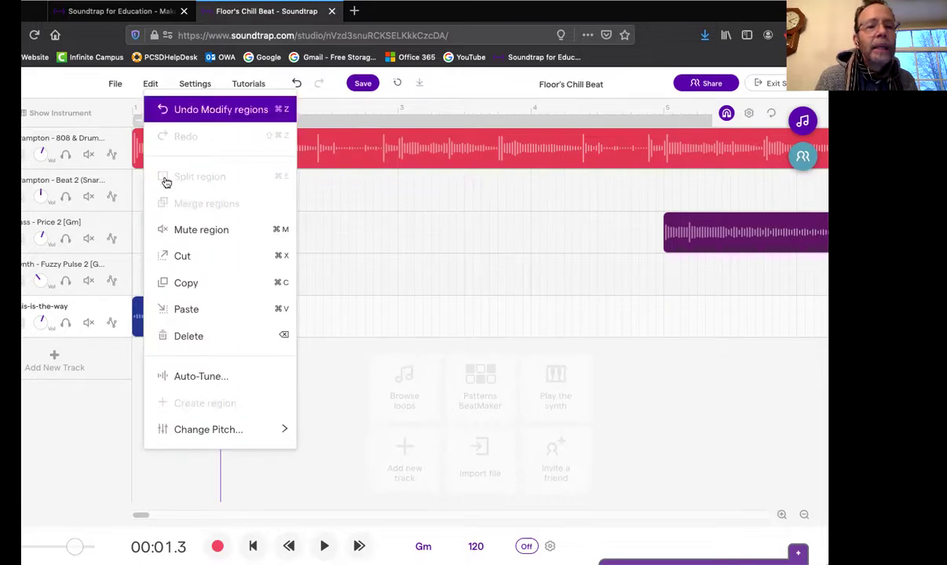
click(174, 279)
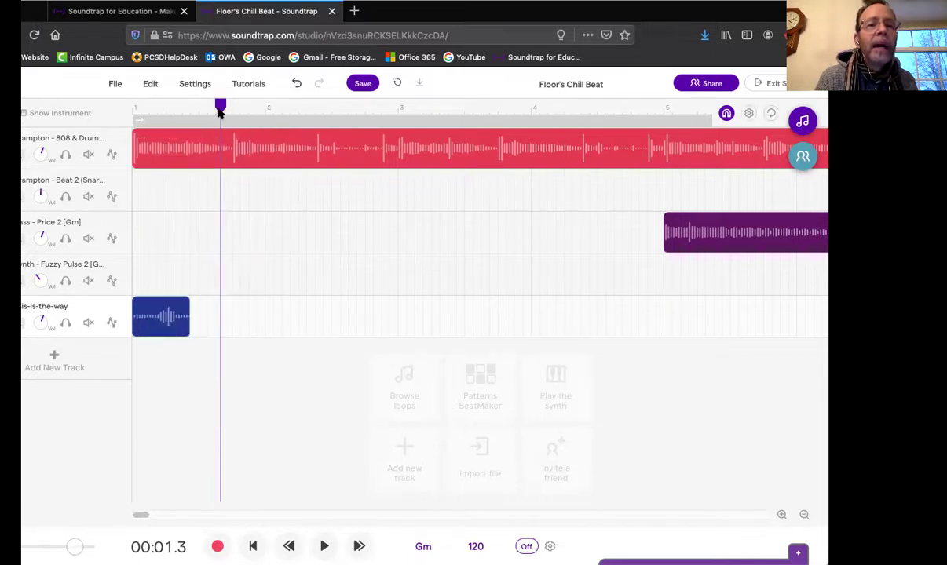
drag(222, 112, 263, 113)
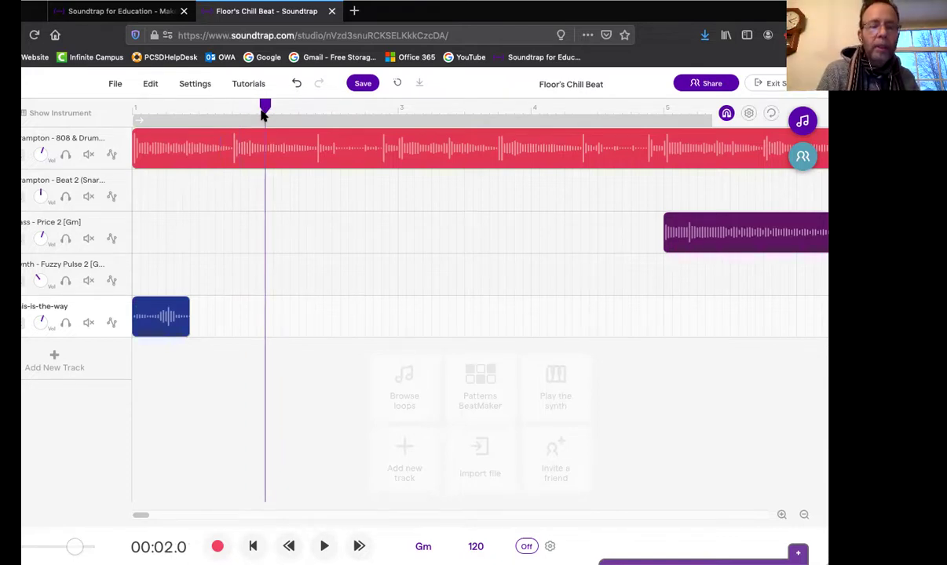
key(ctrl+v)
Step: Play from the start to hear both voice clips against the beat
drag(263, 112, 101, 136)
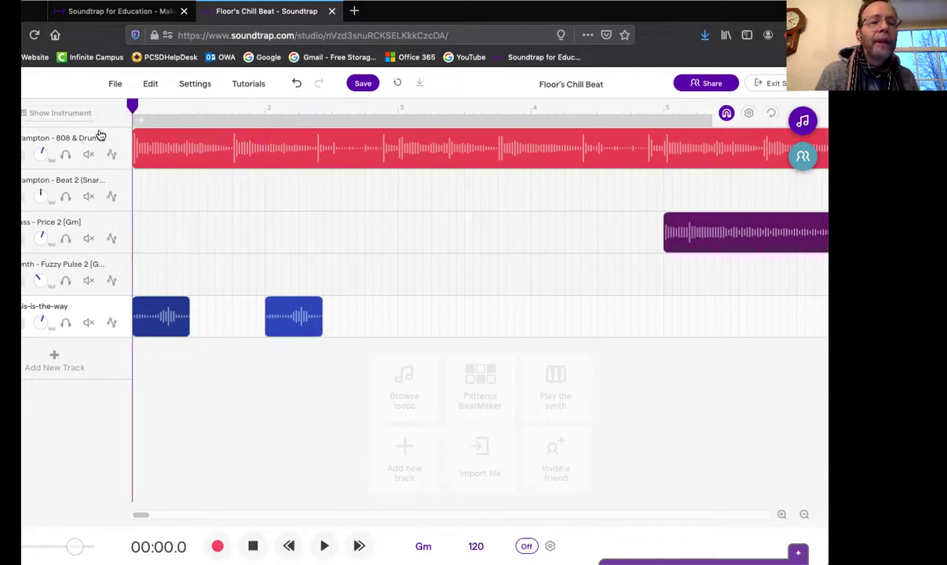
key(space)
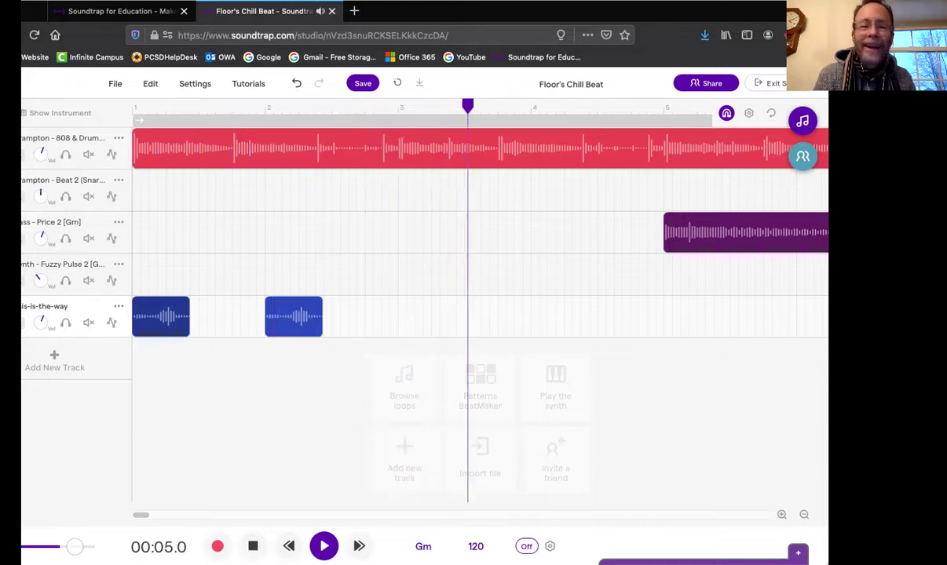
key(space)
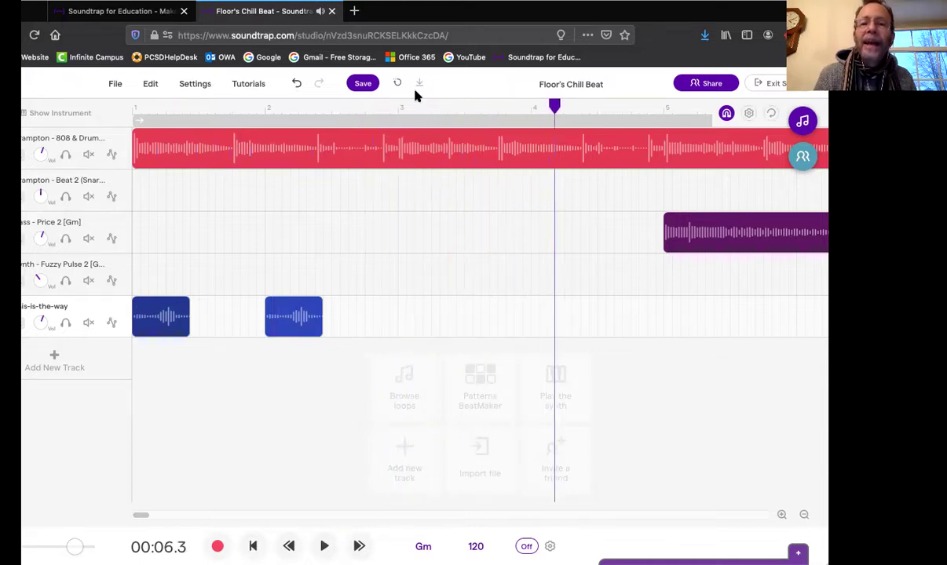
Step: Paste two more copies of the this-is-the-way clip on its track at bar 4 and bar 5
drag(555, 108, 531, 110)
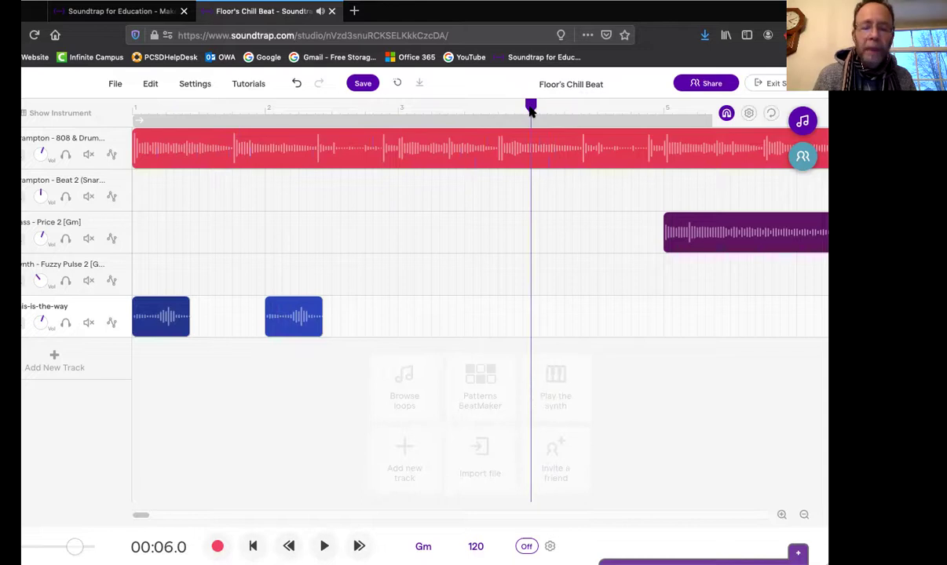
key(ctrl+v)
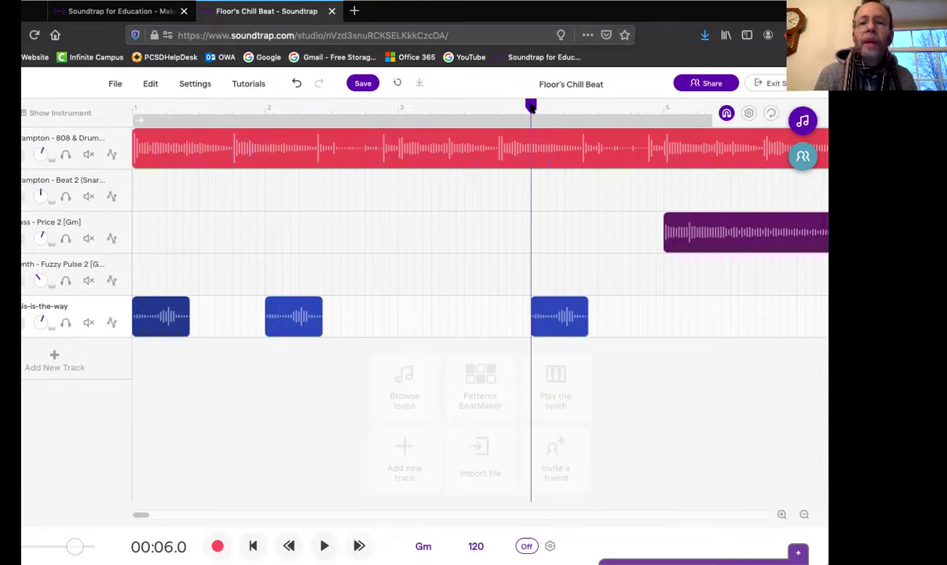
click(652, 108)
click(662, 110)
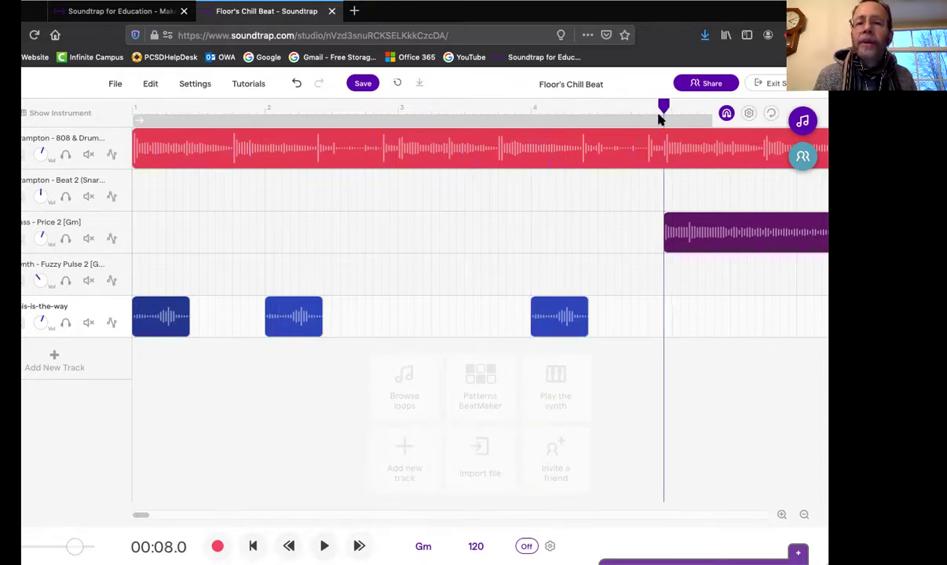
key(ctrl+v)
Step: Return the playhead to the start and play the song with all four voice clips
drag(659, 118, 134, 216)
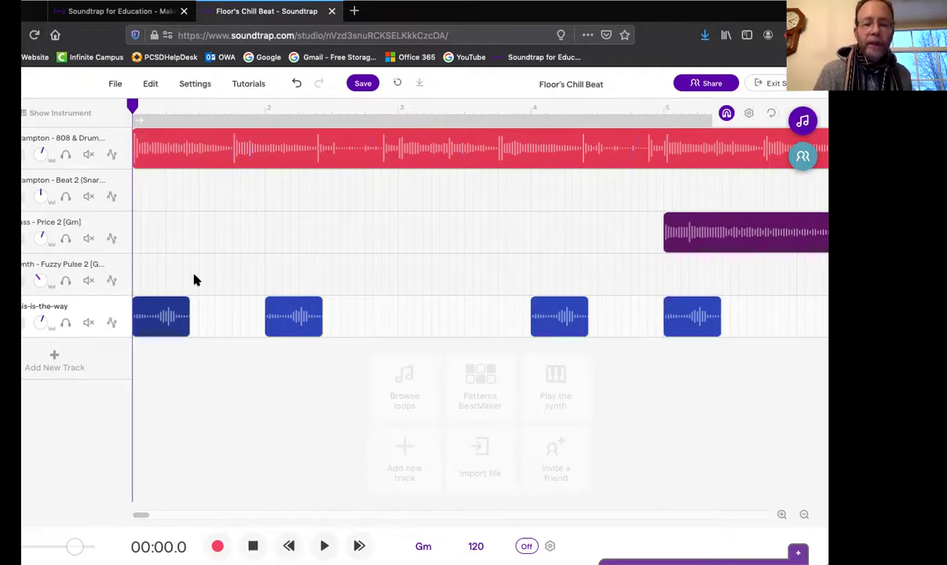
key(space)
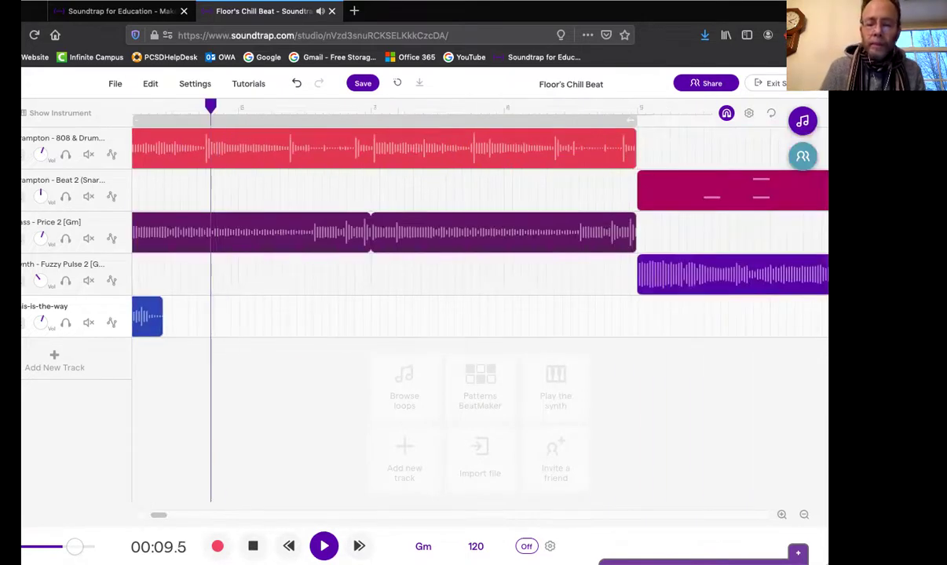
Step: Stop playback and move the this-is-the-way clip at bar 4 to bar 3 and the one at bar 5 to shortly before bar 4
key(space)
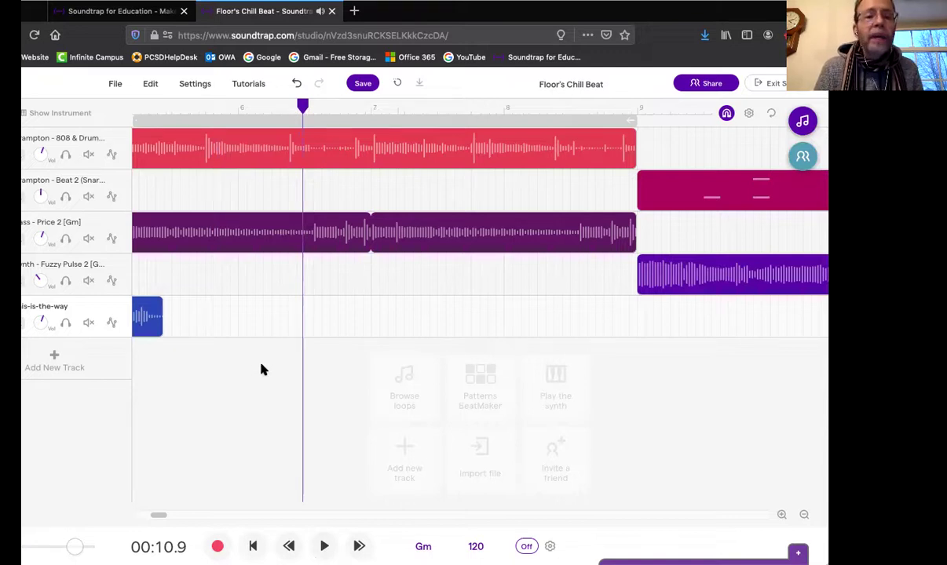
scroll(263, 370, left, 5)
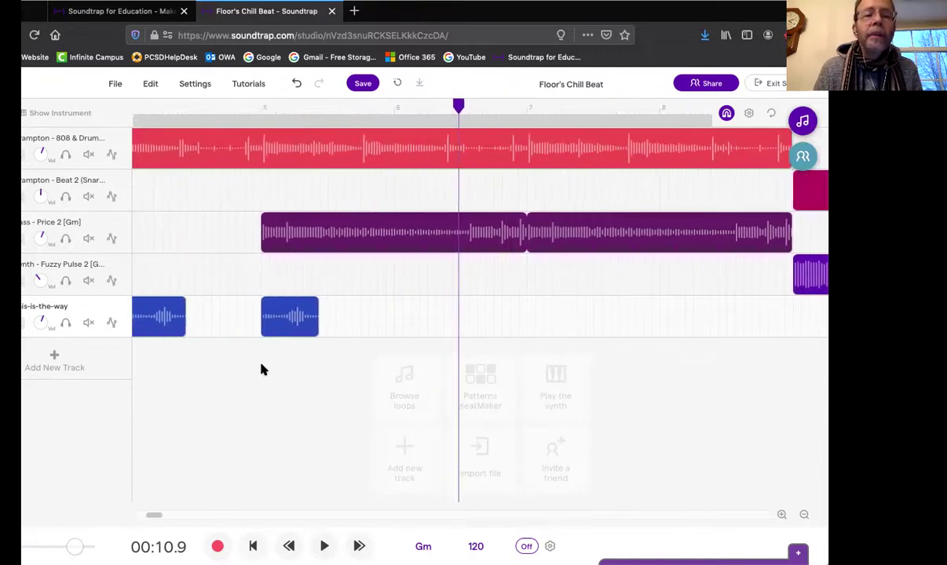
scroll(262, 369, left, 5)
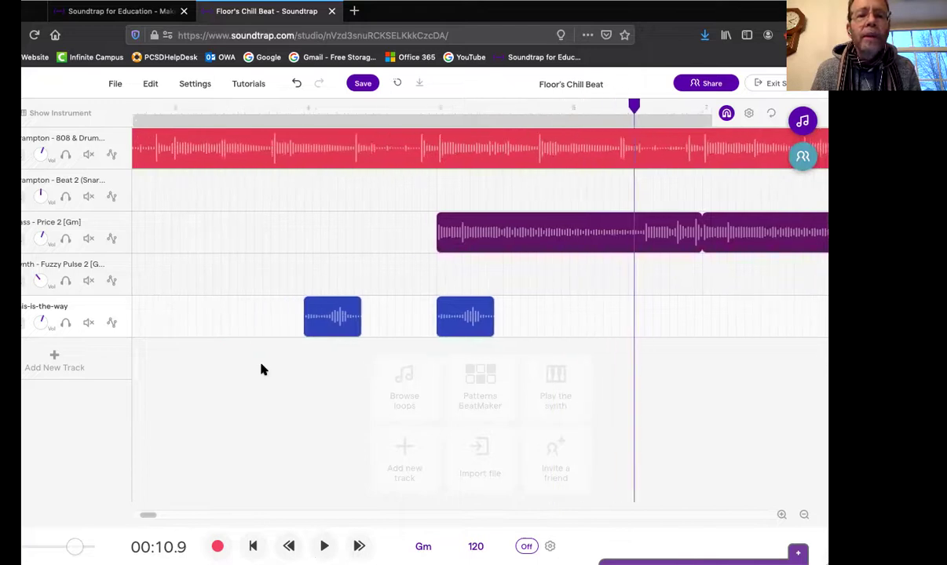
scroll(262, 370, left, 2)
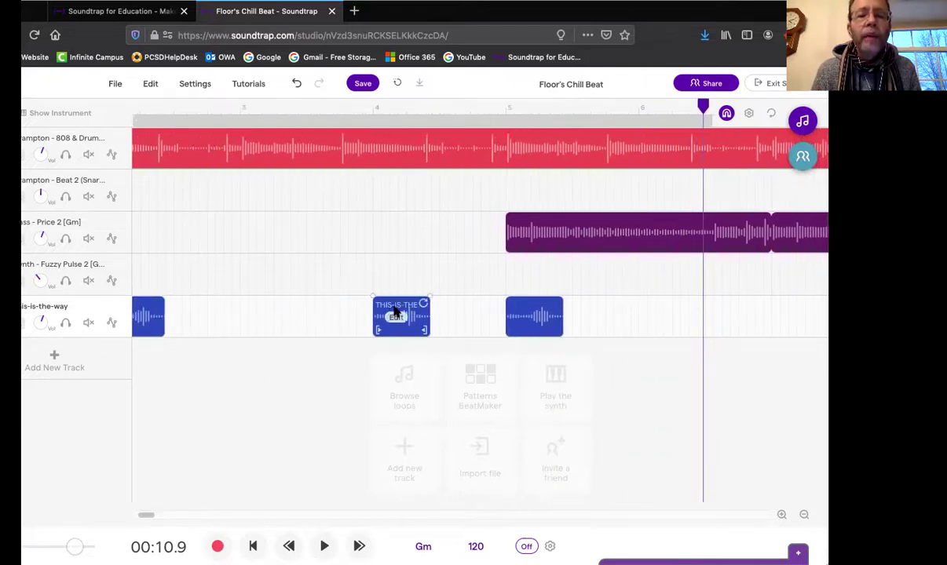
drag(396, 313, 263, 318)
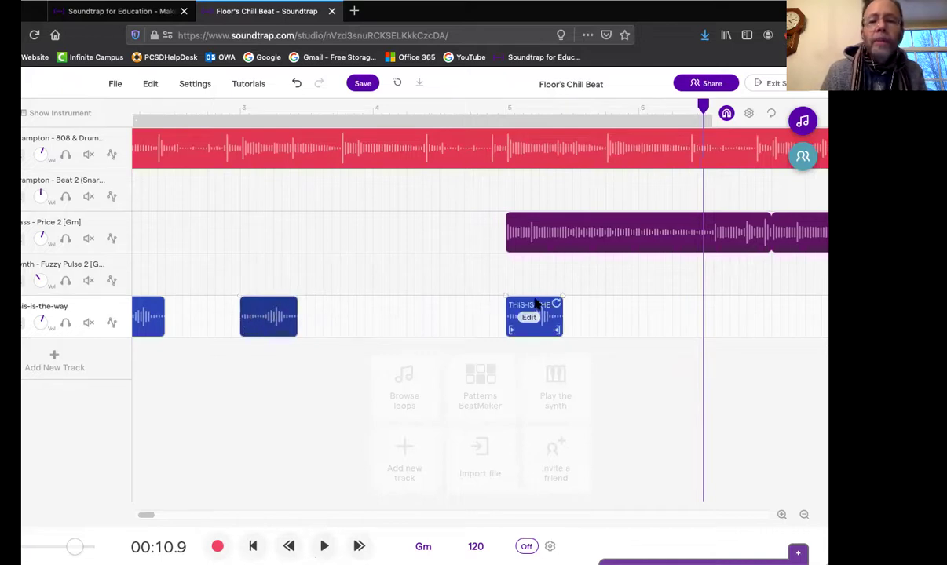
drag(523, 314, 371, 311)
mouse_move(400, 305)
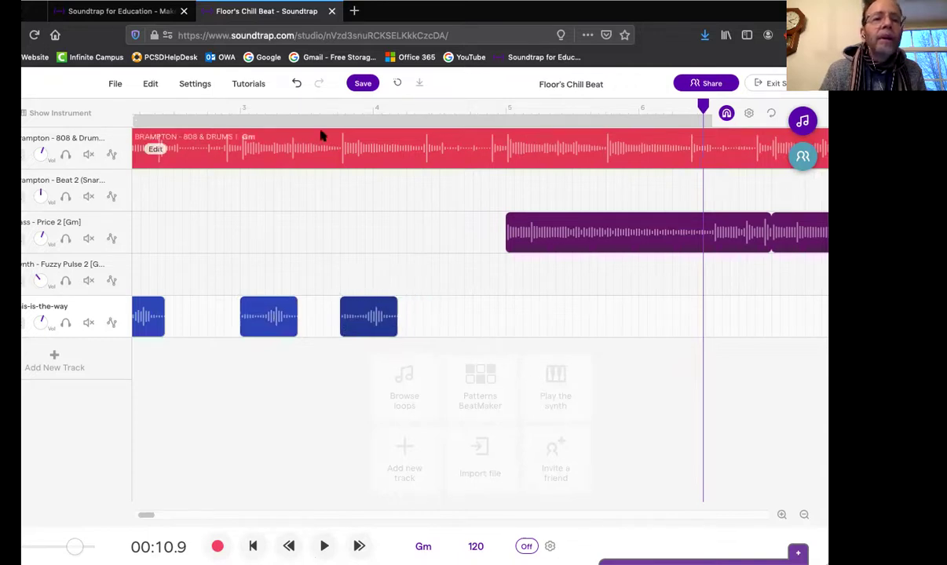
Step: Play from just before bar 3 to hear the two moved voice clips against the beat
click(232, 106)
key(space)
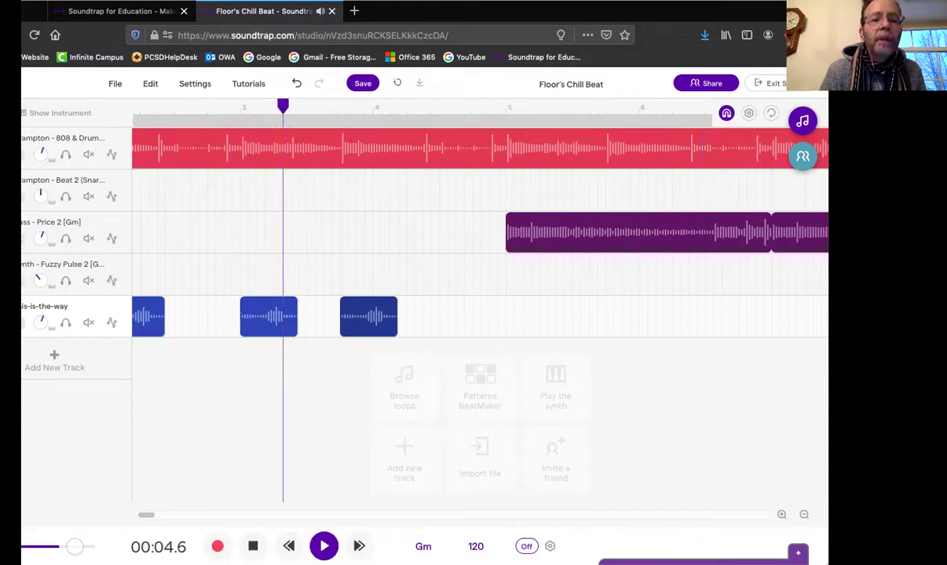
key(space)
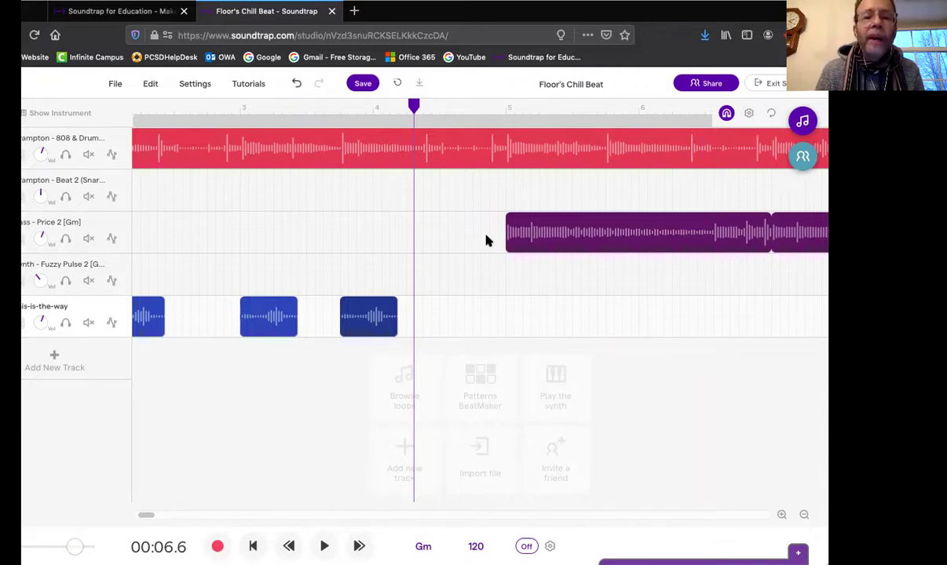
Step: Find the split point by ear and split the last this-is-the-way clip at 00:05.8
drag(416, 109, 364, 118)
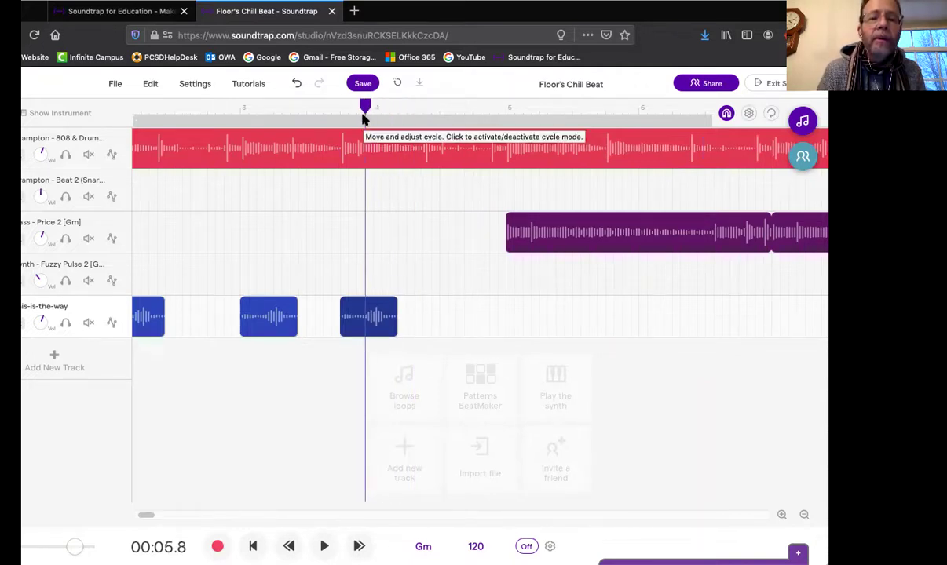
mouse_move(365, 110)
mouse_down()
mouse_move(346, 112)
mouse_move(362, 118)
mouse_up()
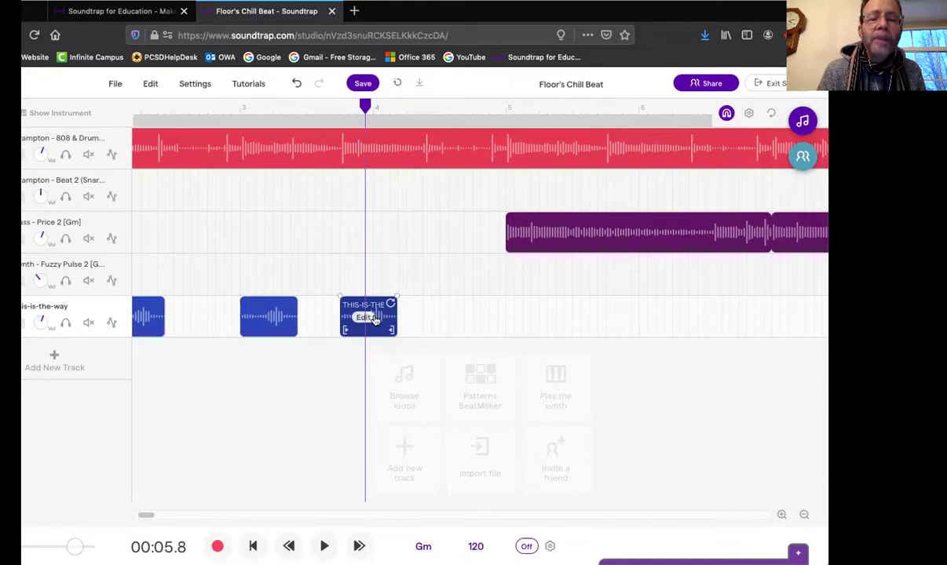
key(space)
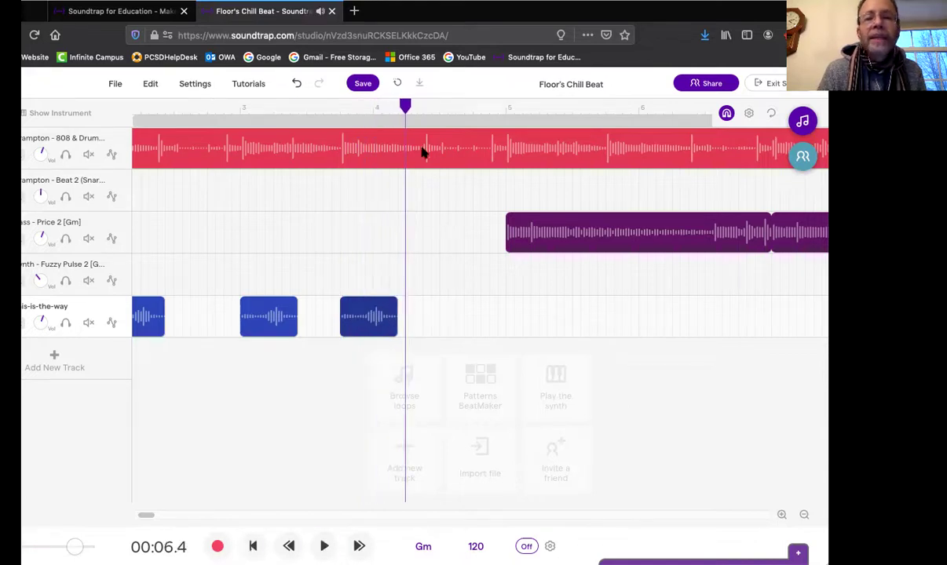
click(372, 116)
click(364, 123)
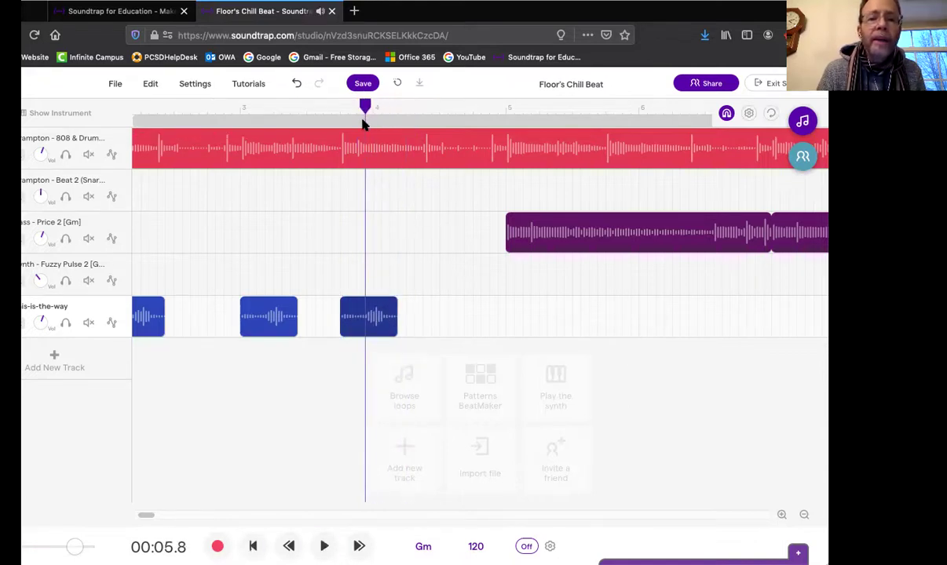
mouse_move(359, 314)
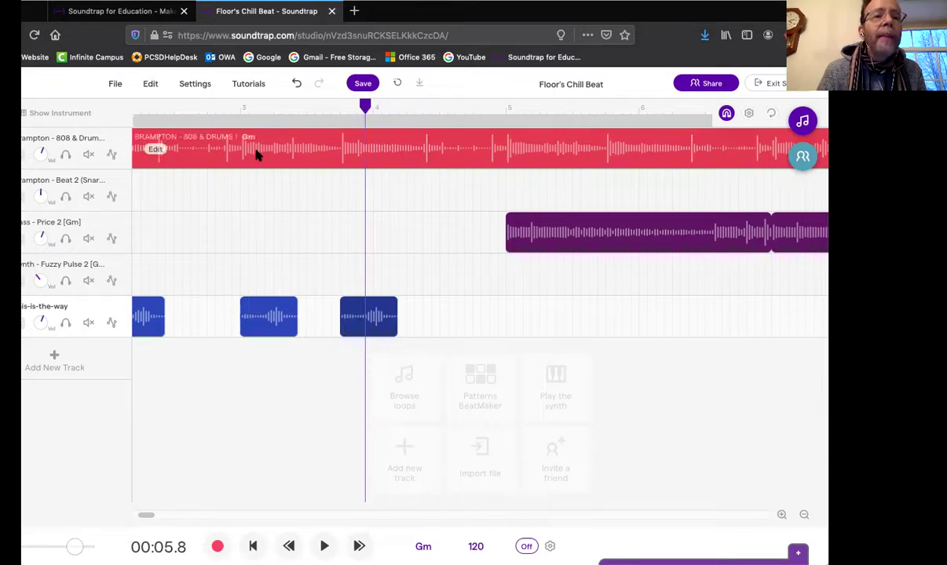
click(150, 83)
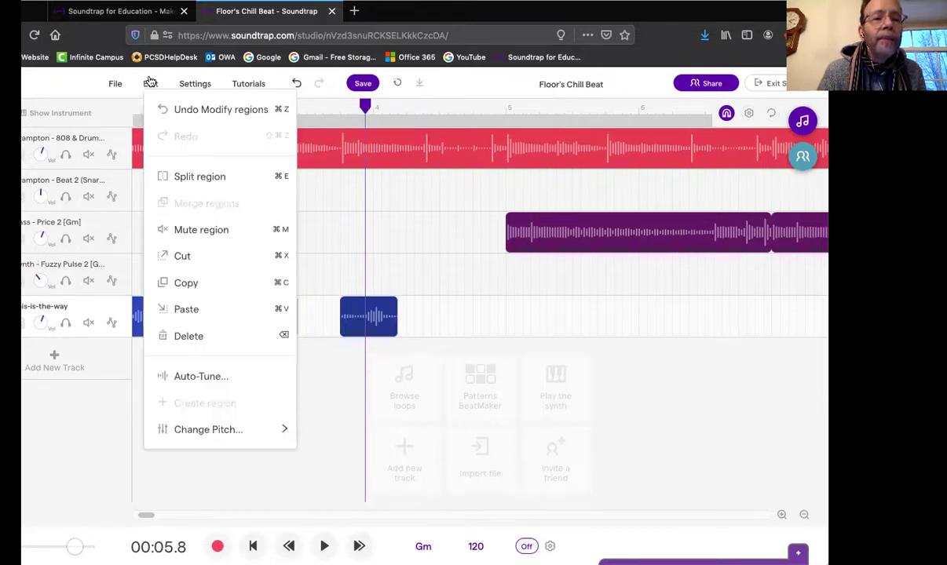
click(184, 175)
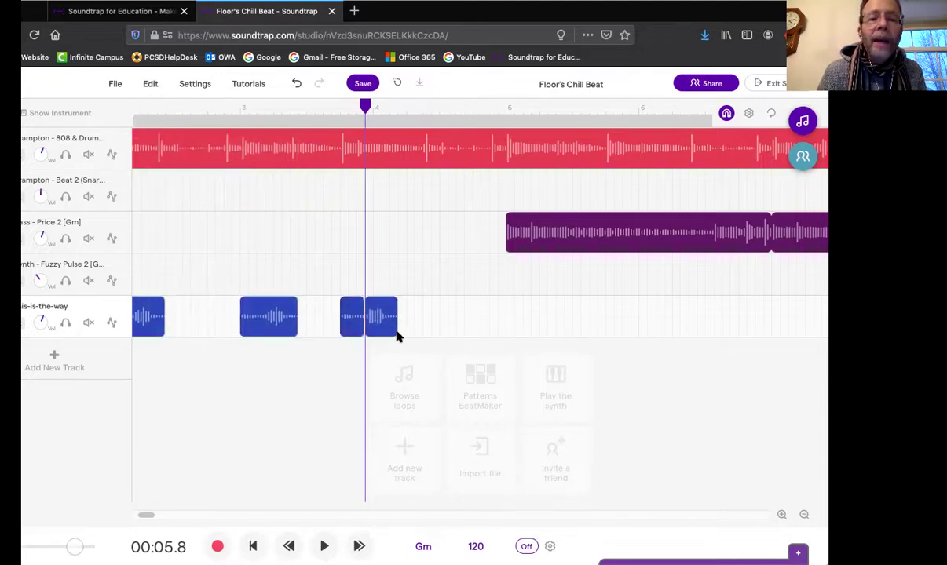
Step: Shorten the second piece of the split voice clip from its end to about 00:06.2 and play it back
drag(395, 331, 384, 332)
key(space)
key(space)
Step: Copy the shortened voice piece and paste three copies back to back after it, starting at 00:06.2, with the last one at 00:07.0
mouse_move(378, 315)
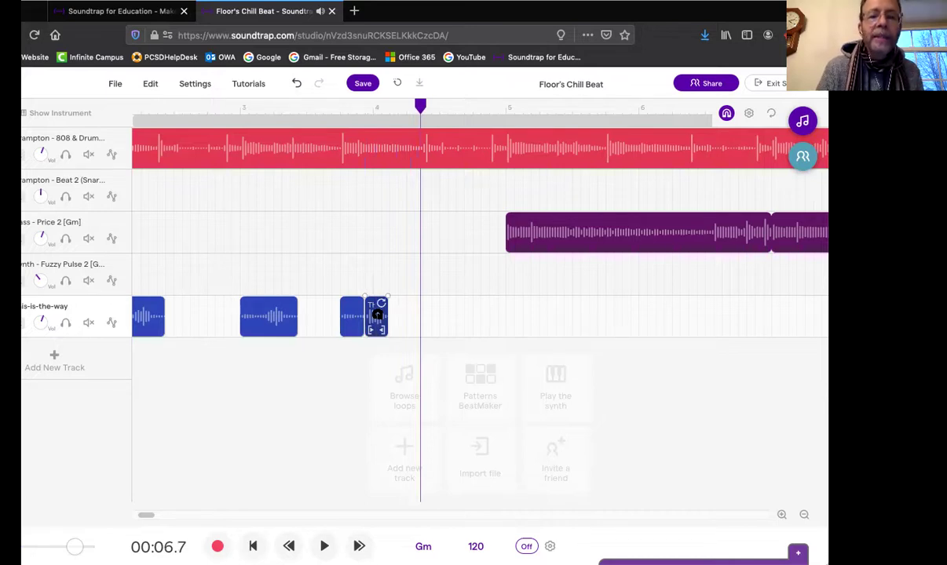
drag(399, 107, 389, 118)
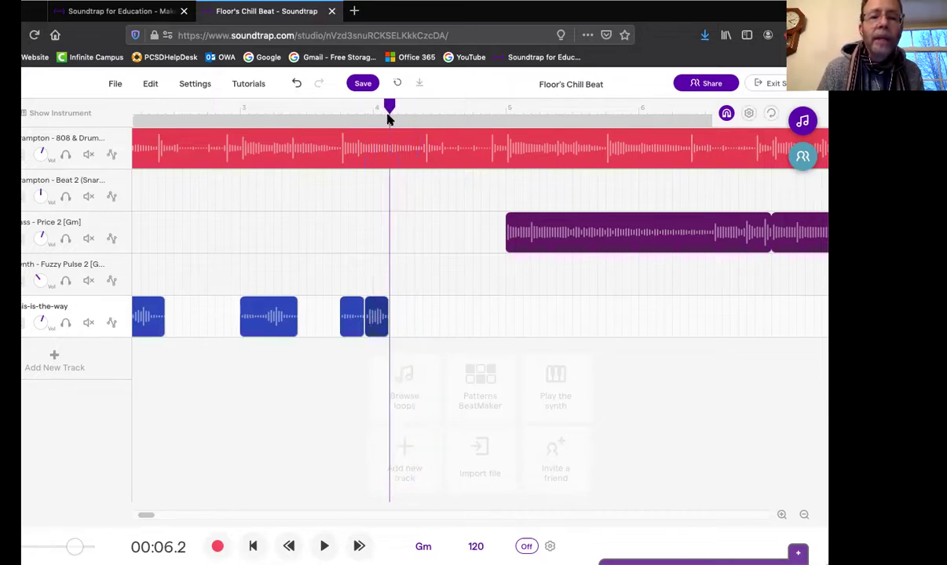
key(ctrl+v)
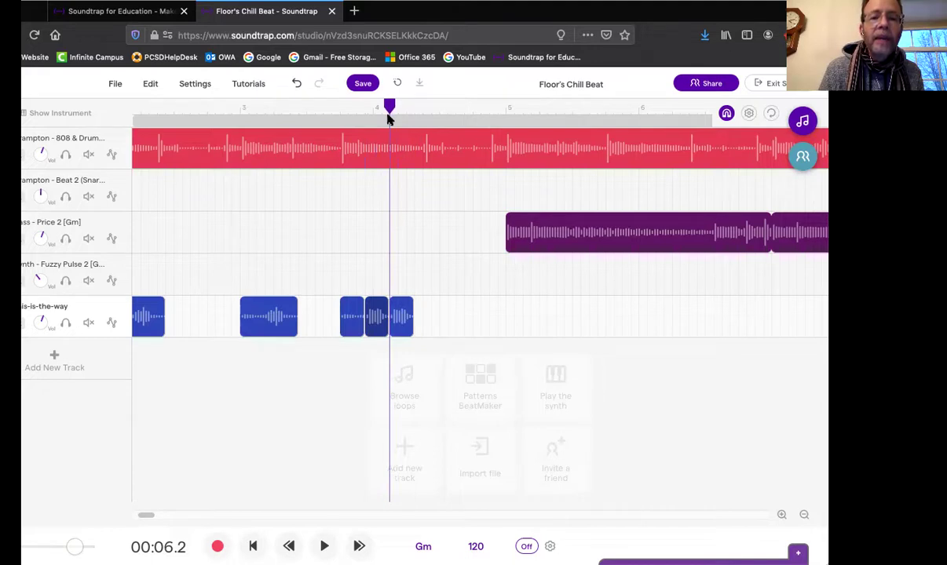
drag(390, 107, 436, 117)
key(ctrl+v)
key(ctrl+v)
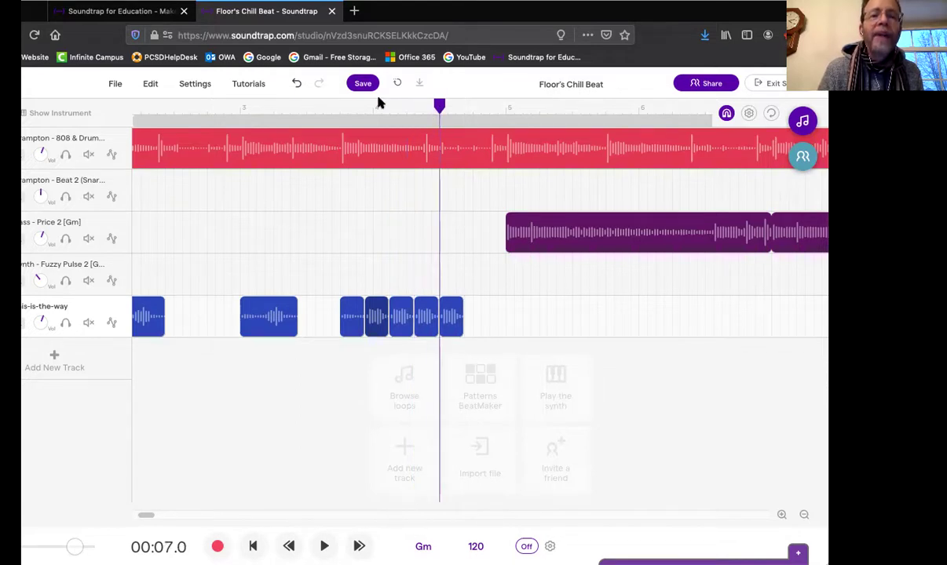
Step: Play from 00:03.8, just before bar 3, through the repeated voice pieces
click(235, 107)
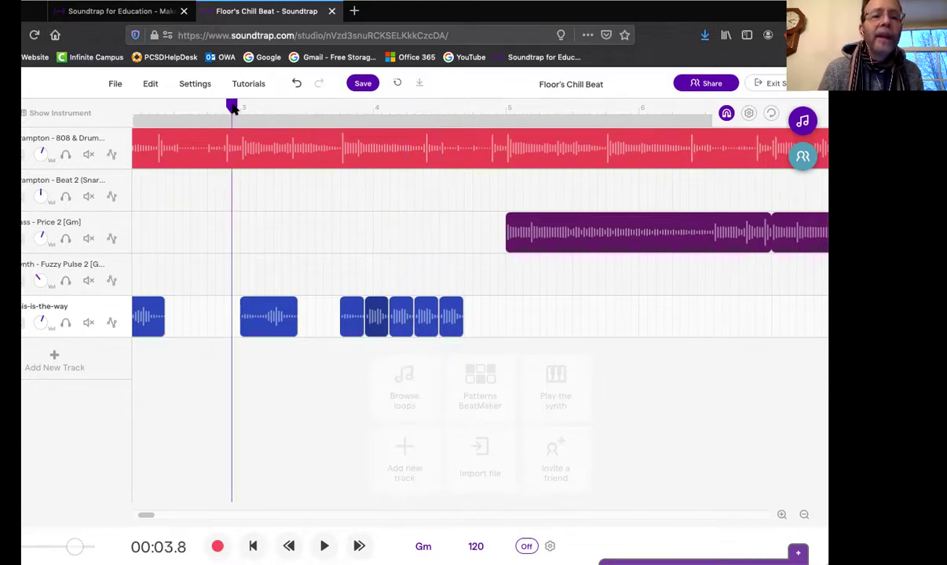
key(space)
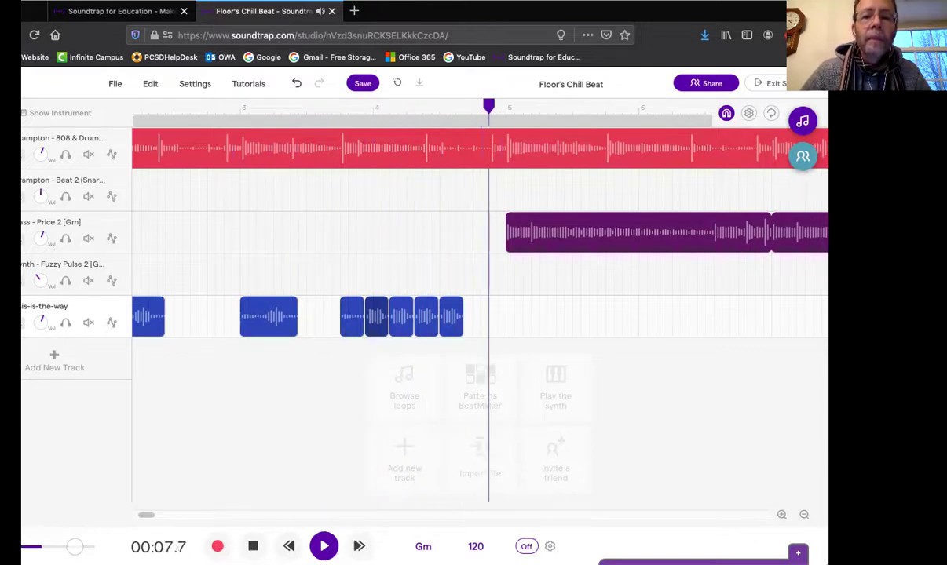
key(space)
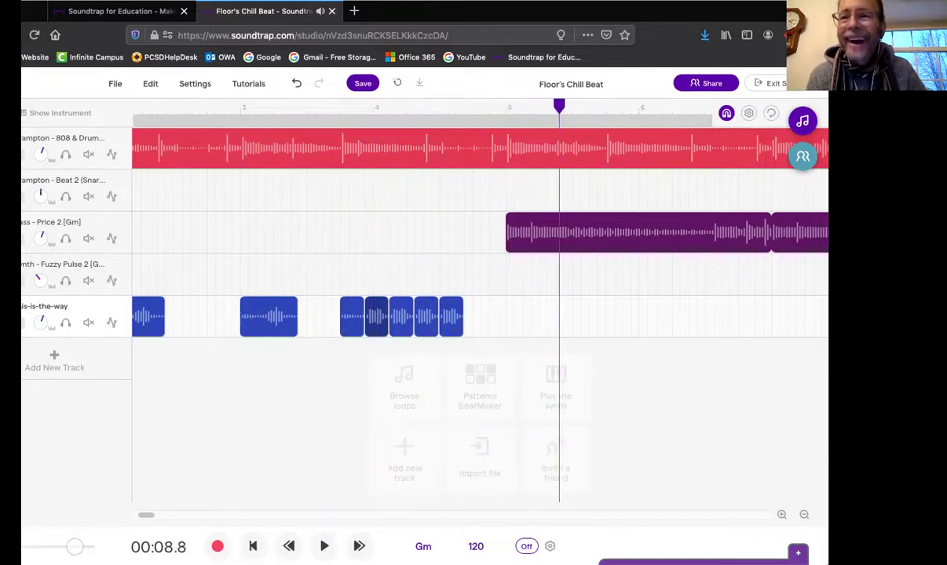